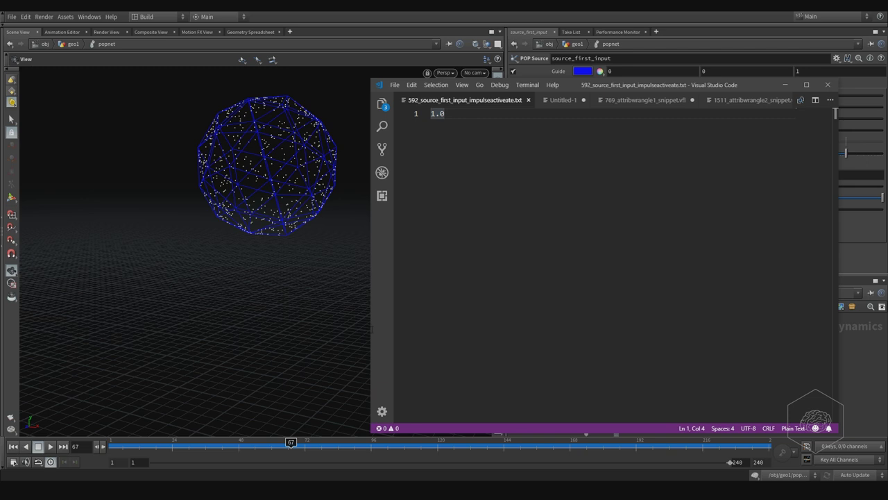
Step: Replace the Impulse Activation expression in the external editor with $FF > 10 and save it
key("BackSpace")
type("$FF")
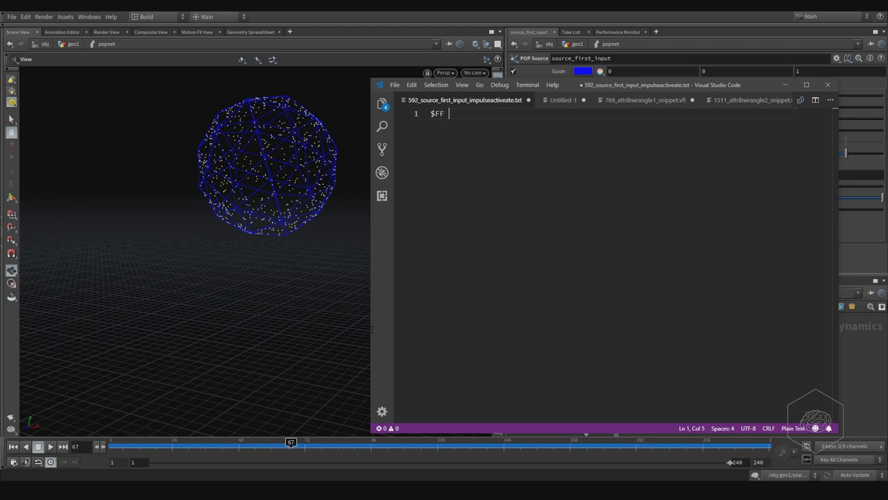
type("<")
key("BackSpace")
type("> 10")
key("ctrl+s")
left_click_drag(573, 81, 579, 150)
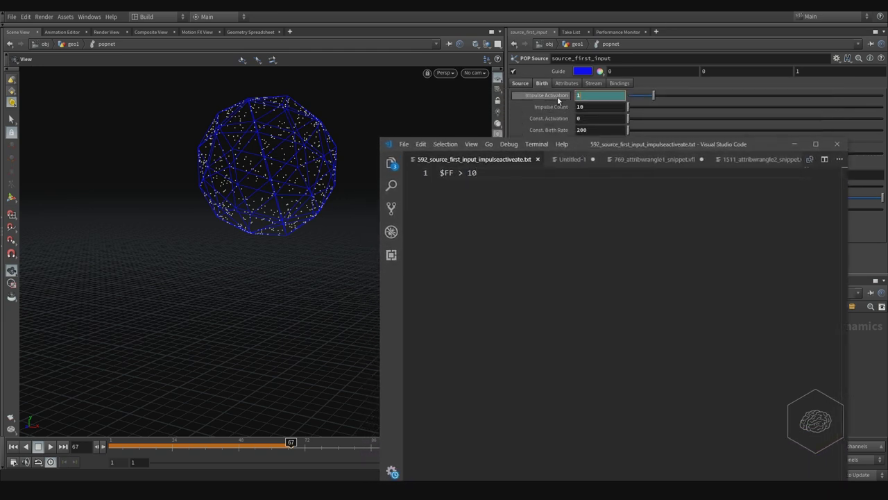
Step: Rewind the simulation to frame 1, play it, and scrub the timeline to check when particles are emitted
left_click(169, 459)
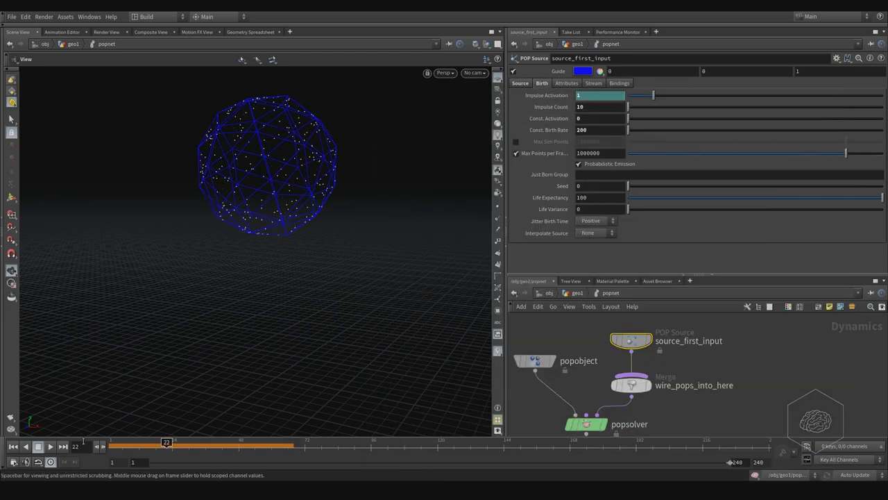
left_click(109, 446)
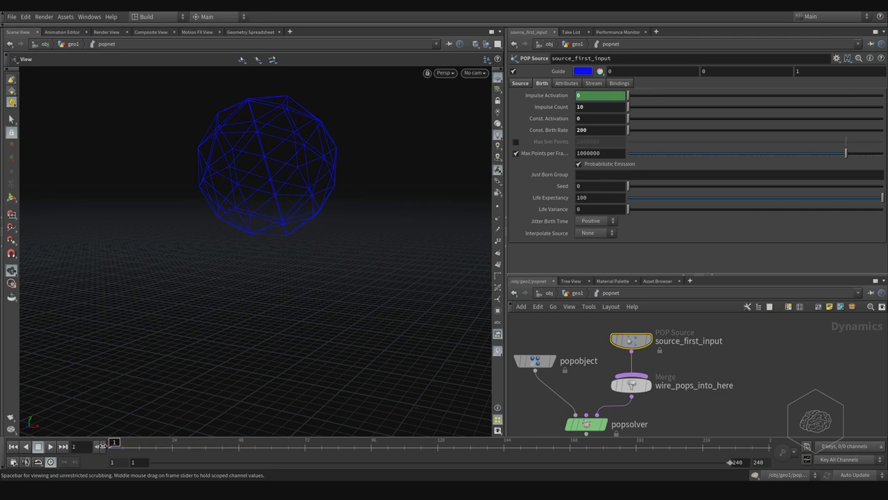
left_click(52, 447)
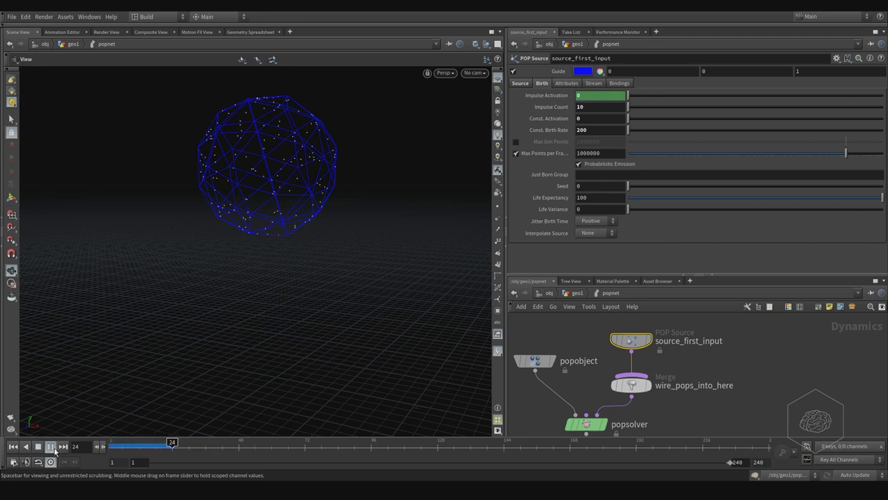
left_click(51, 448)
mouse_move(113, 446)
left_mouse_down()
mouse_move(374, 446)
mouse_move(172, 442)
mouse_move(205, 442)
left_mouse_up()
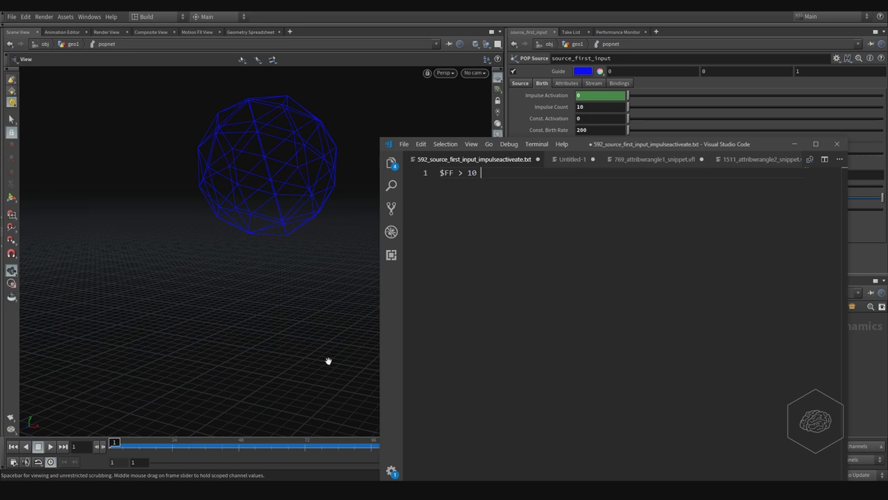
Step: Extend the Impulse Activation expression in the external editor to $FF > 10 && $FF < 24 and save it
type("&& $FF")
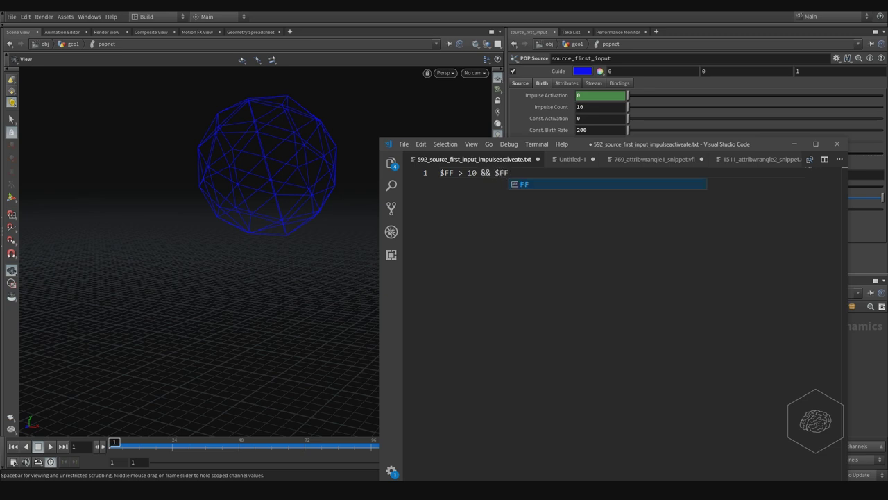
key("alt")
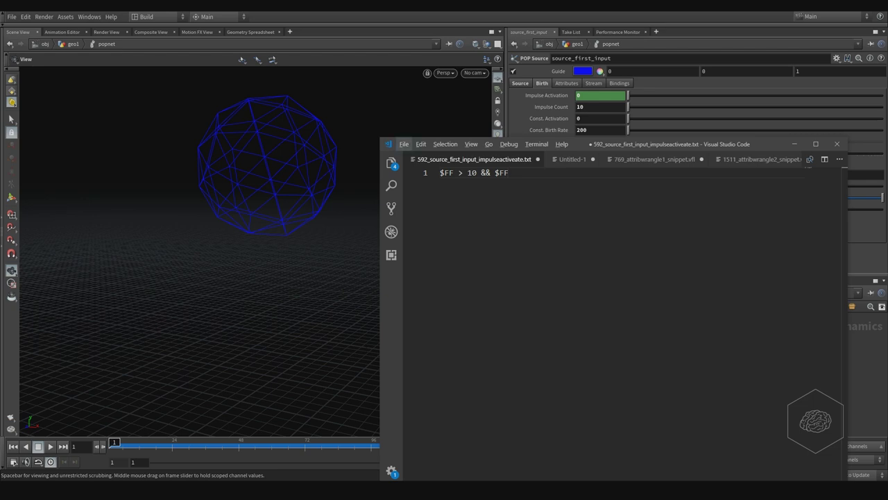
type("<")
key("Left")
type("< 24")
key("ctrl+s")
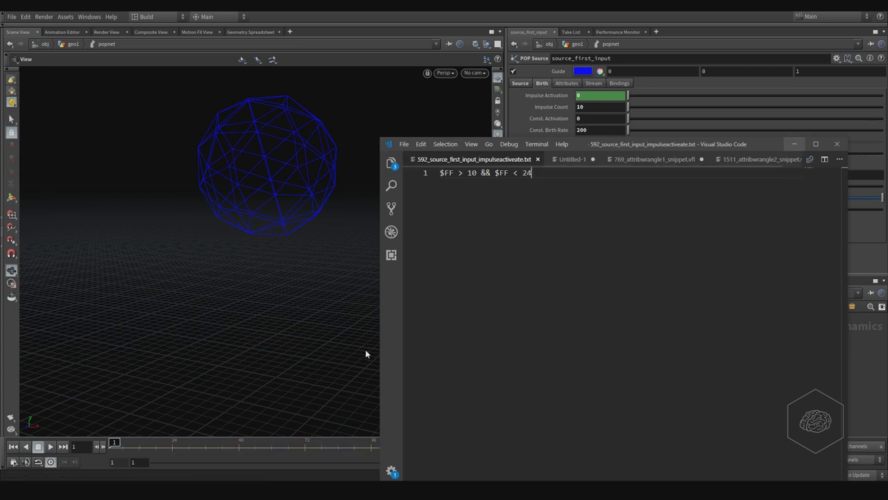
left_click(723, 179)
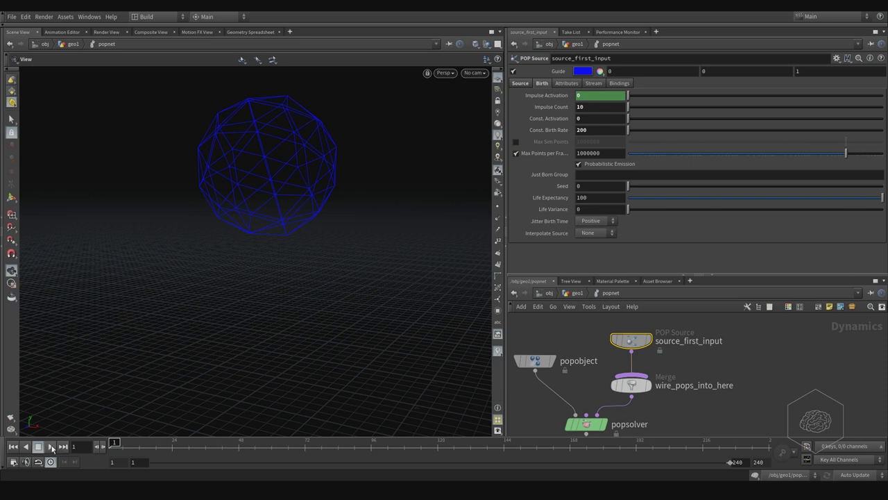
Step: Scrub the timeline to frame 56 and back to frame 1 to check the particle emission
mouse_move(114, 444)
left_mouse_down()
mouse_move(417, 444)
mouse_move(260, 444)
left_mouse_up()
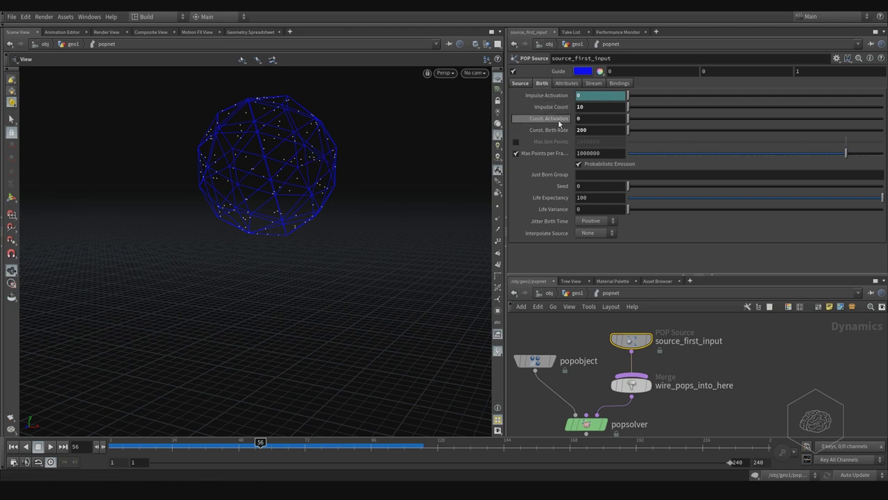
left_click(197, 445)
left_click_drag(195, 442, 113, 444)
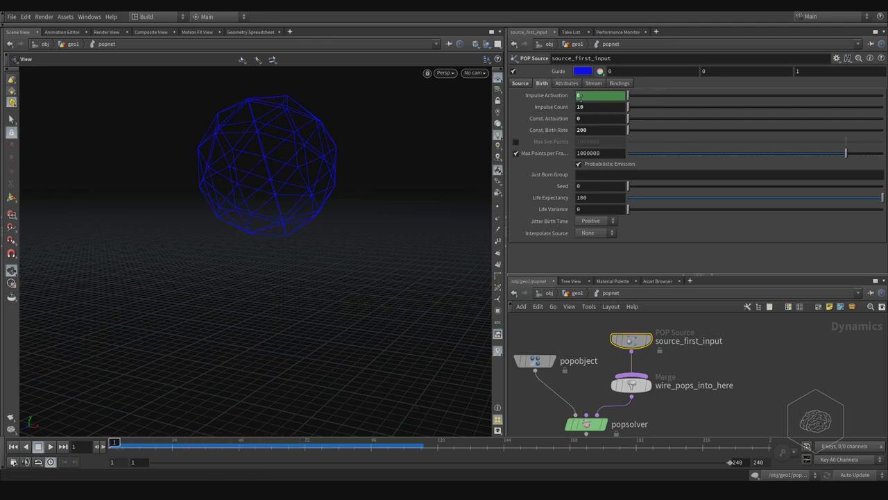
Step: Delete the channels on Impulse Activation and set Const. Activation to the expression $FF == 5
key("alt+Tab")
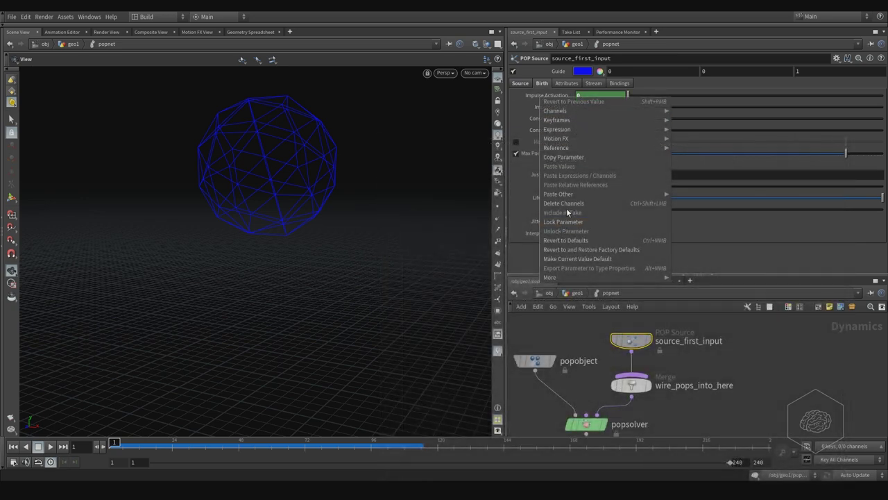
left_click(568, 204)
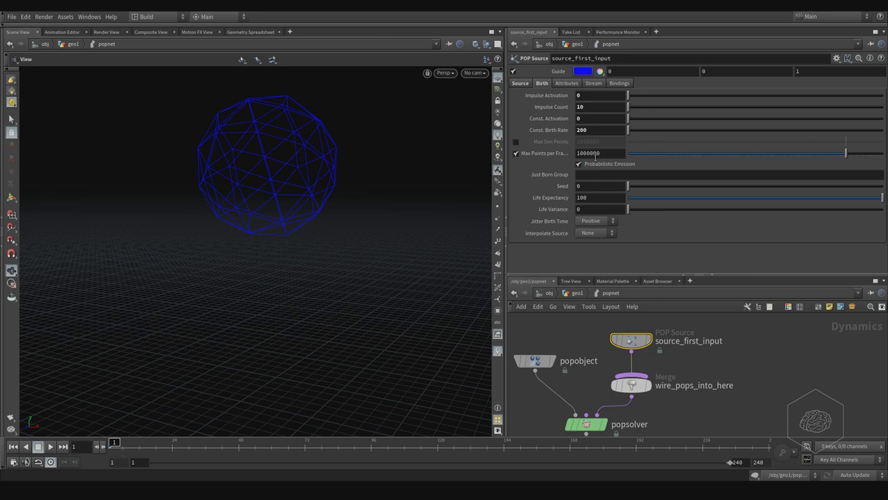
left_click_drag(582, 119, 562, 119)
type("$")
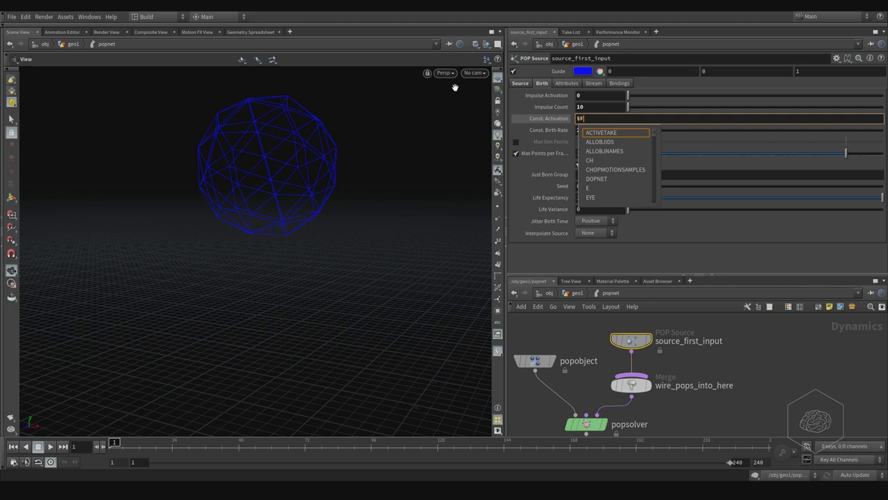
type("FF == 5")
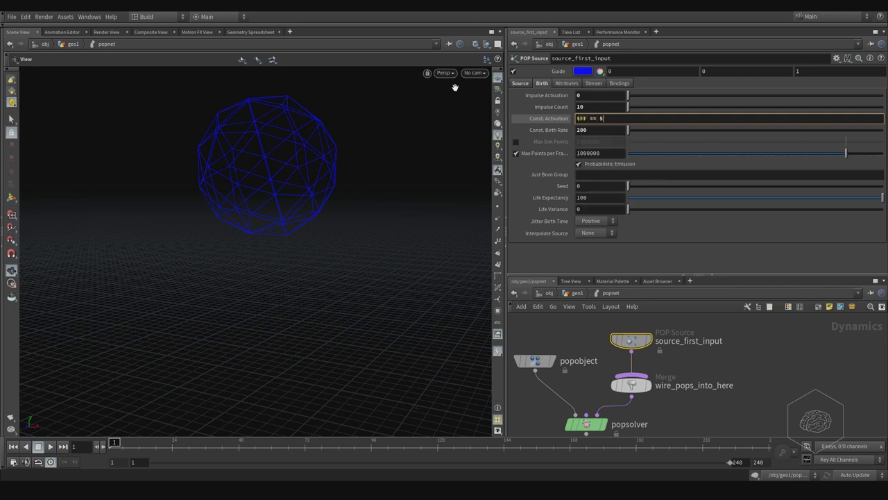
key("Return")
Step: Set Const. Birth Rate to 2000 and scrub the simulation to frame 25
left_click(591, 134)
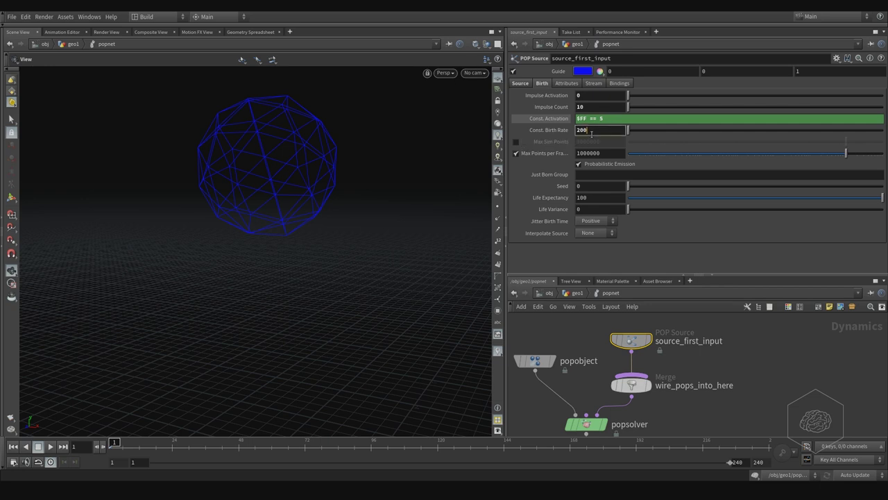
type("0")
key("Return")
left_click_drag(115, 442, 176, 444)
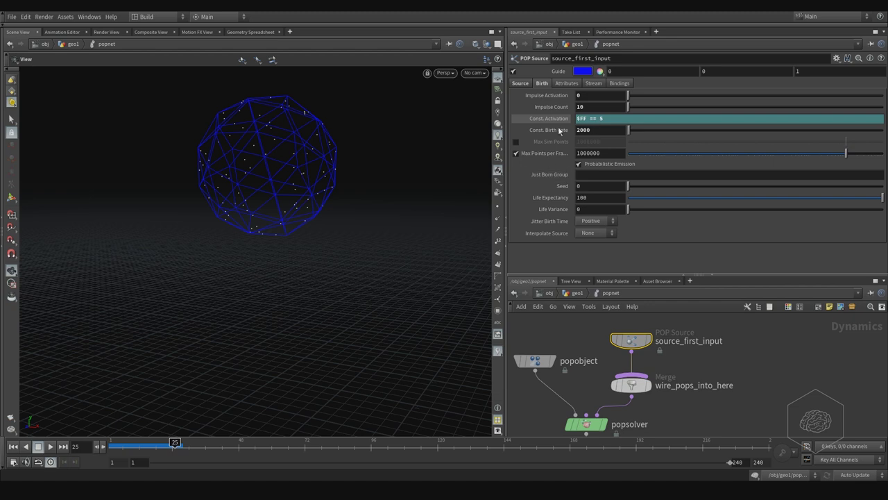
Step: Copy the $FF == 5 expression from Const. Activation into Impulse Activation and set Impulse Count to 2000
left_click(618, 119)
key("ctrl+c")
double_click(594, 96)
key("ctrl+v")
double_click(600, 107)
type("2000")
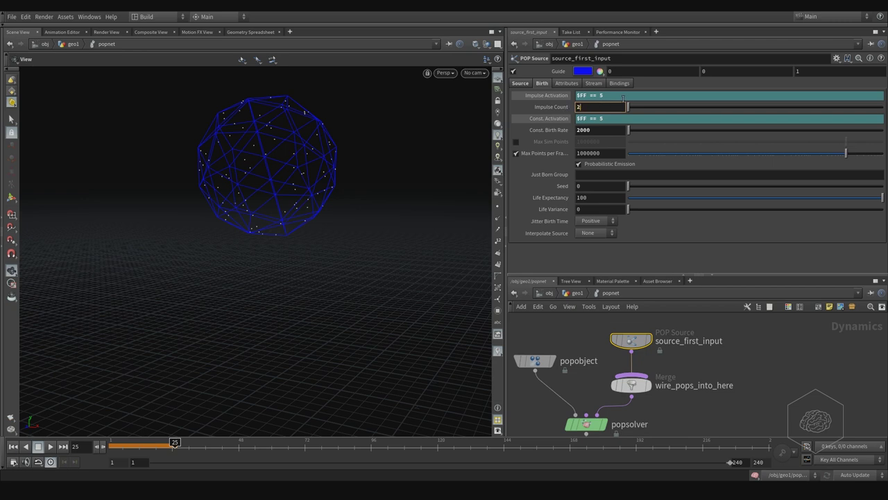
key("Return")
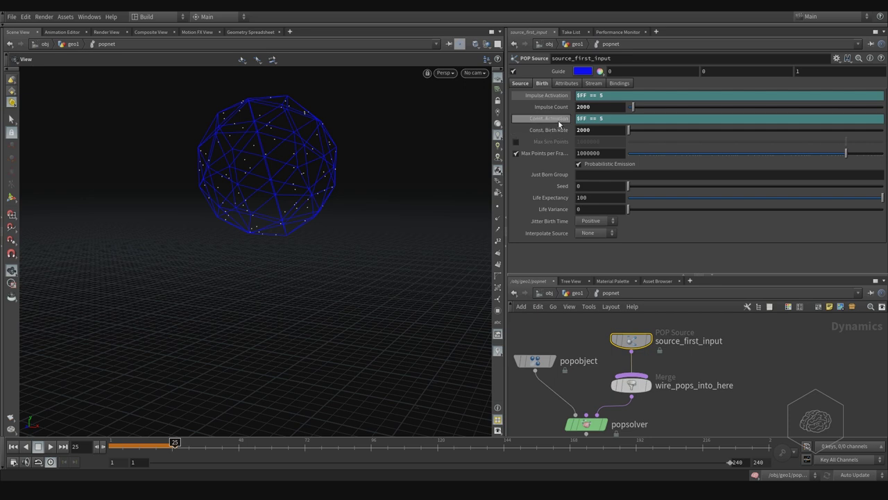
Step: Delete the channels on Const. Activation and replay the simulation from the start up to frame 31
right_click(558, 120)
left_click(601, 229)
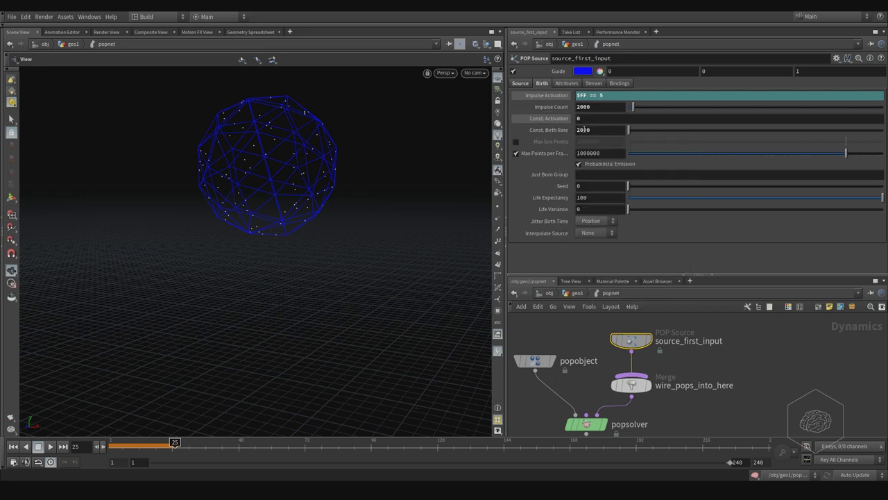
left_click_drag(152, 442, 90, 445)
left_click(50, 447)
left_click_drag(173, 444, 191, 445)
left_click(605, 95)
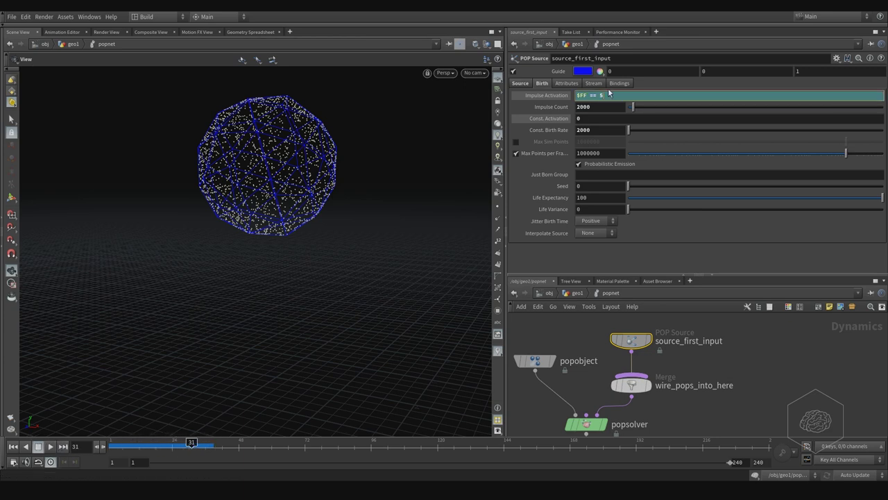
left_click(596, 109)
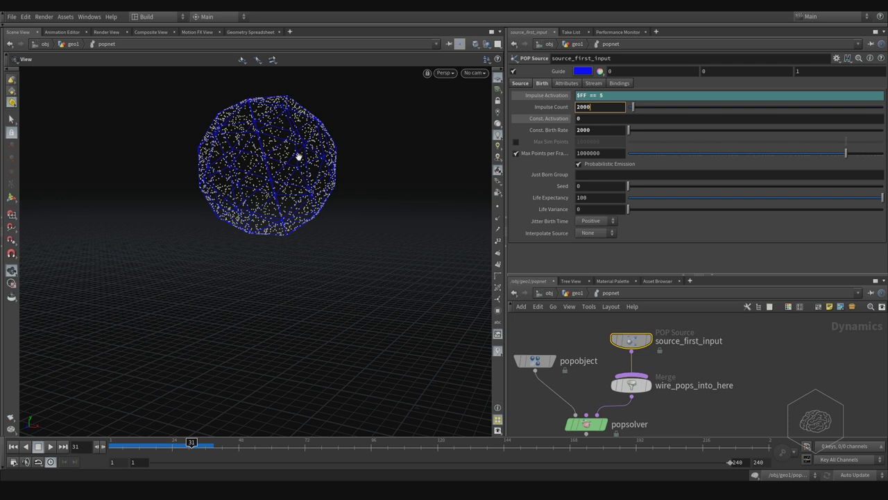
key("Return")
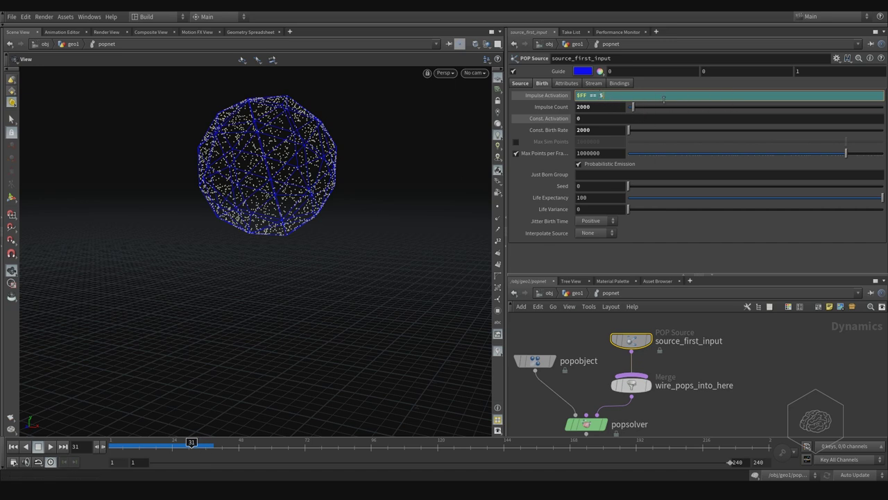
Step: Return to frame 1 and name the Just Born Group myPOPS
left_click_drag(186, 442, 110, 442)
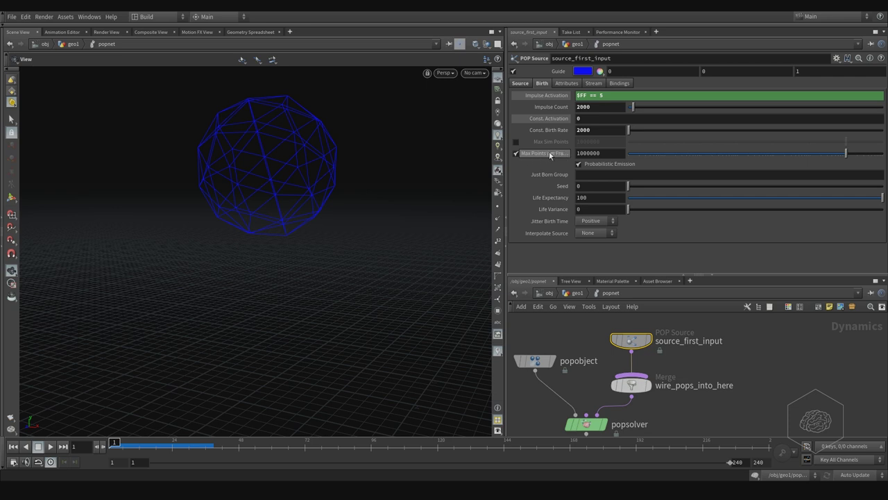
left_click(584, 176)
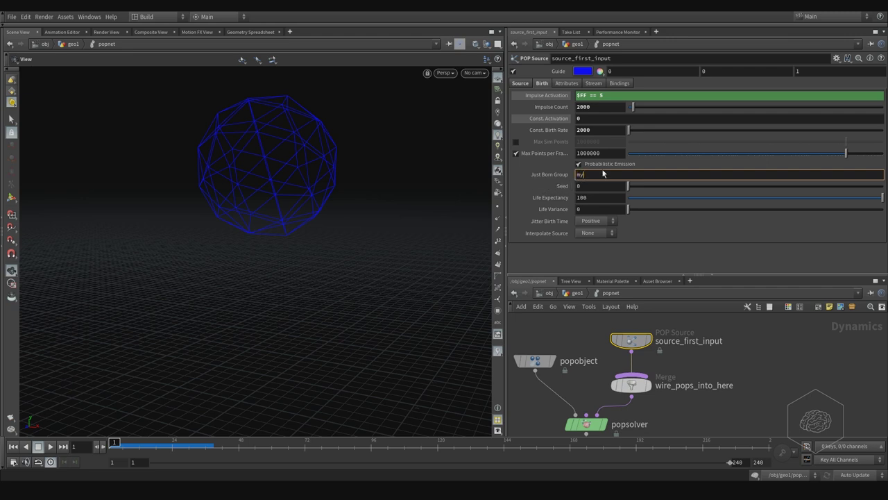
key("Return")
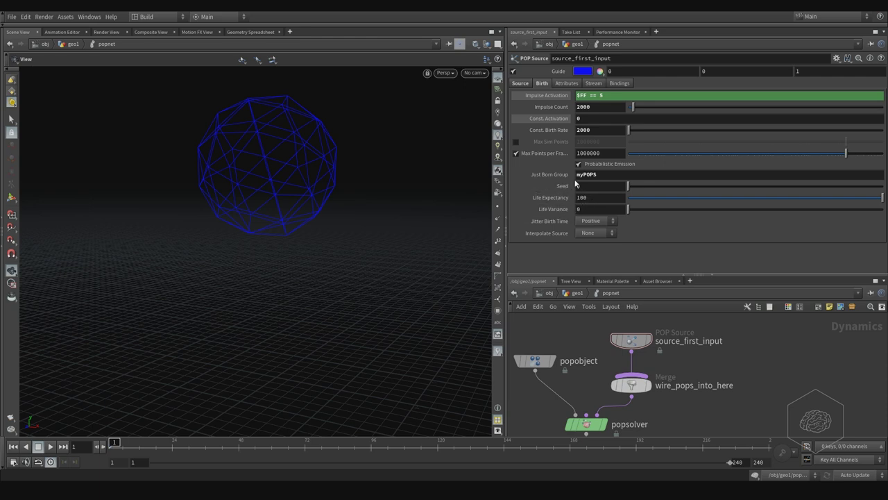
Step: Advance the simulation to frame 13 and examine the point groups in the output node's info
left_click_drag(114, 445, 143, 443)
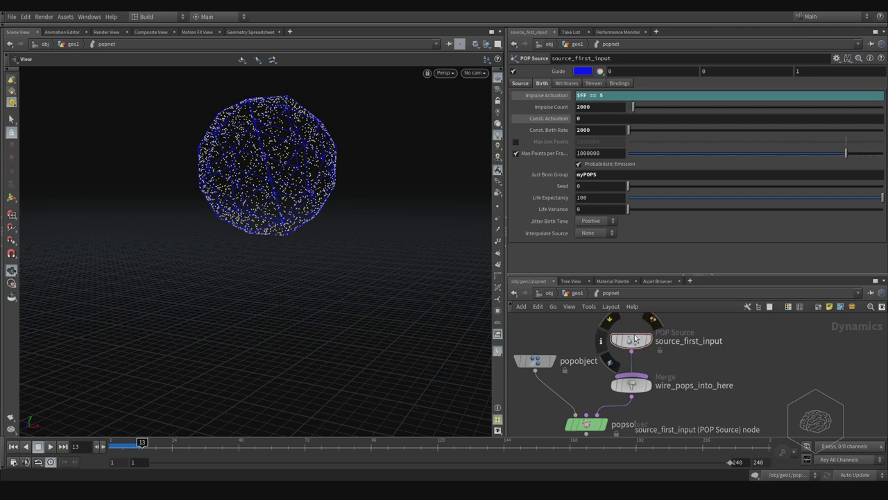
middle_click_drag(587, 338, 602, 286)
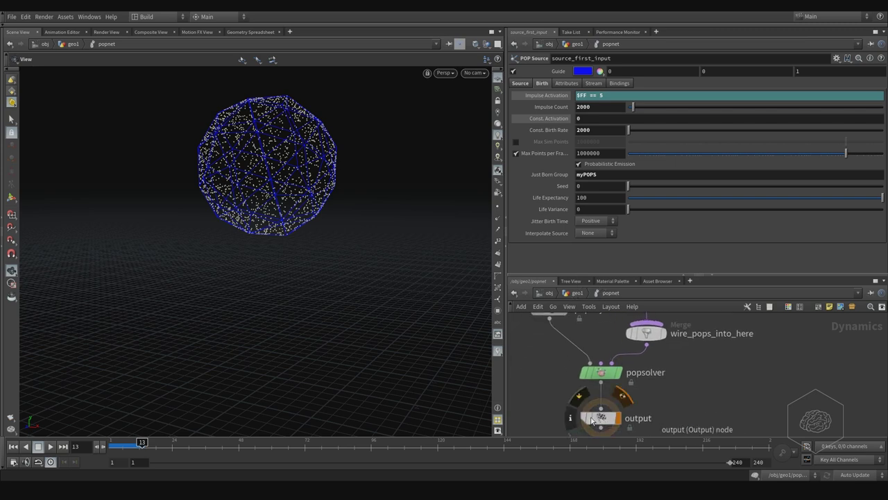
left_click(571, 418)
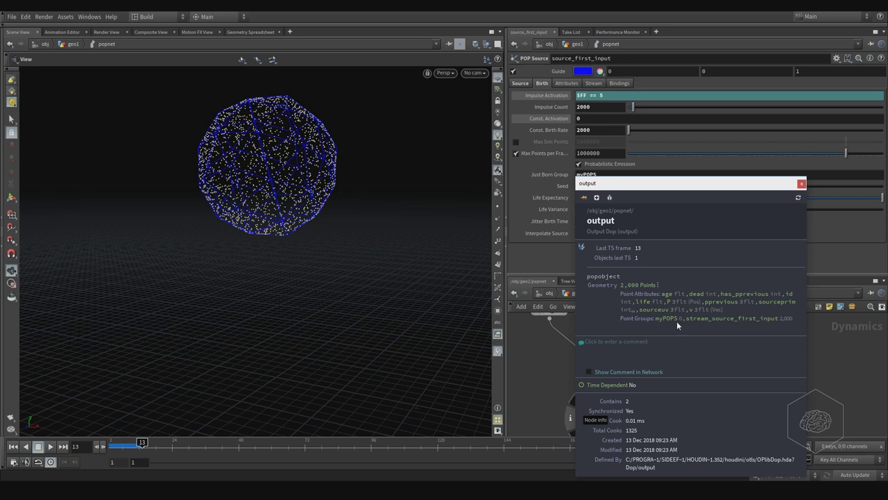
left_click_drag(656, 318, 662, 320)
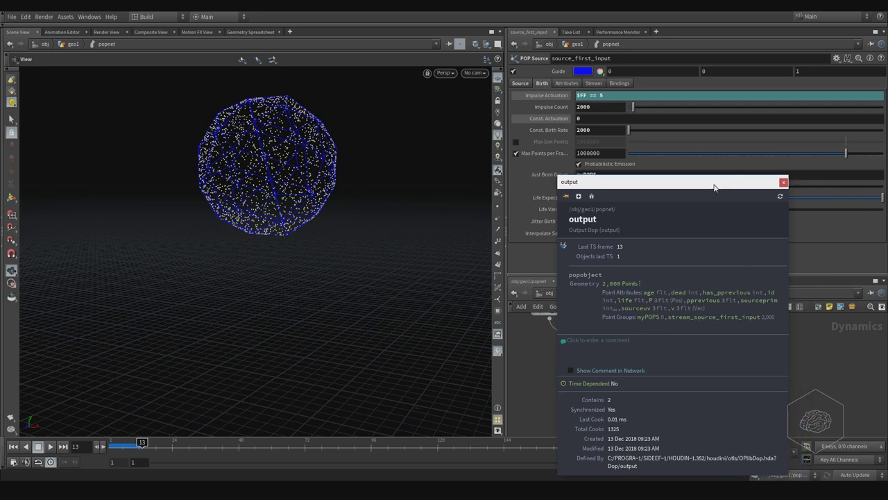
left_click_drag(726, 184, 583, 196)
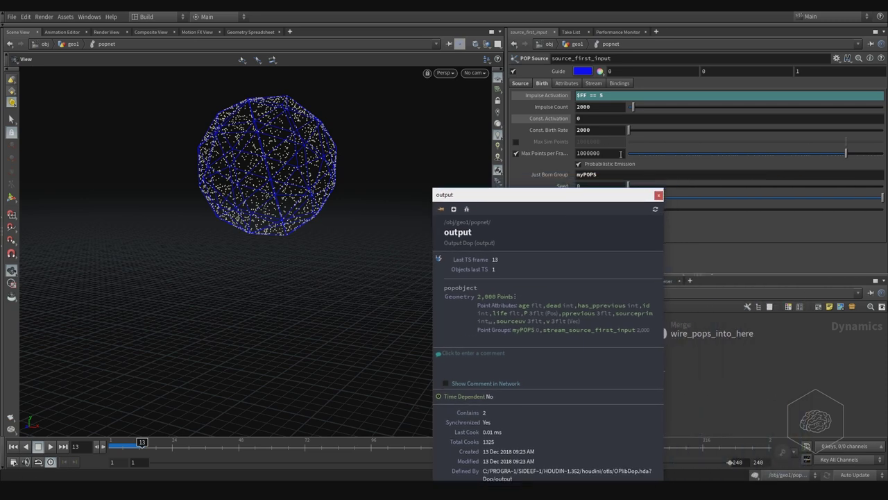
left_click(658, 195)
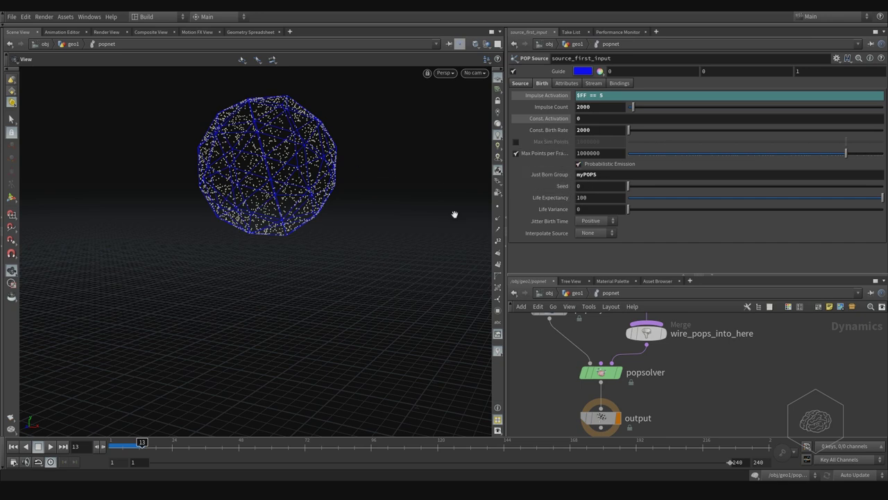
Step: Set the particle source's Seed to 2 and scrub the timeline to frame 8
left_click(594, 197)
left_click(584, 186)
left_click_drag(595, 186, 571, 189)
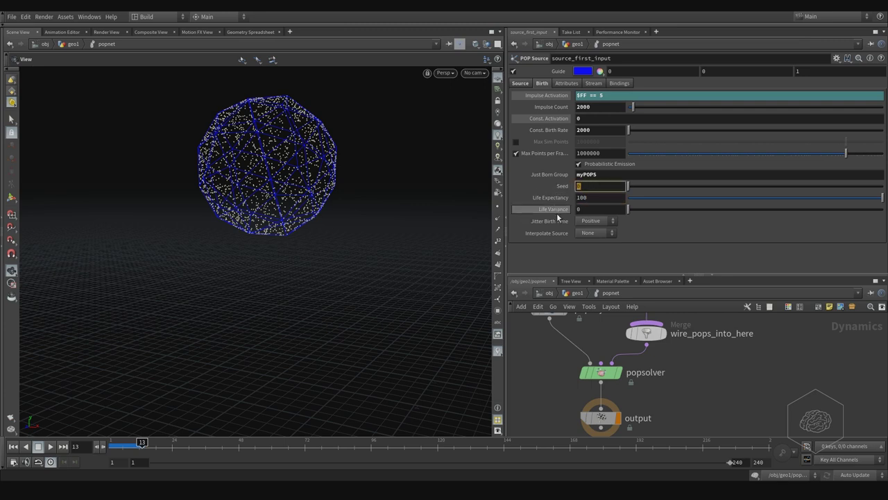
type("2")
key("Return")
mouse_move(144, 442)
left_mouse_down()
mouse_move(111, 444)
mouse_move(133, 452)
left_mouse_up()
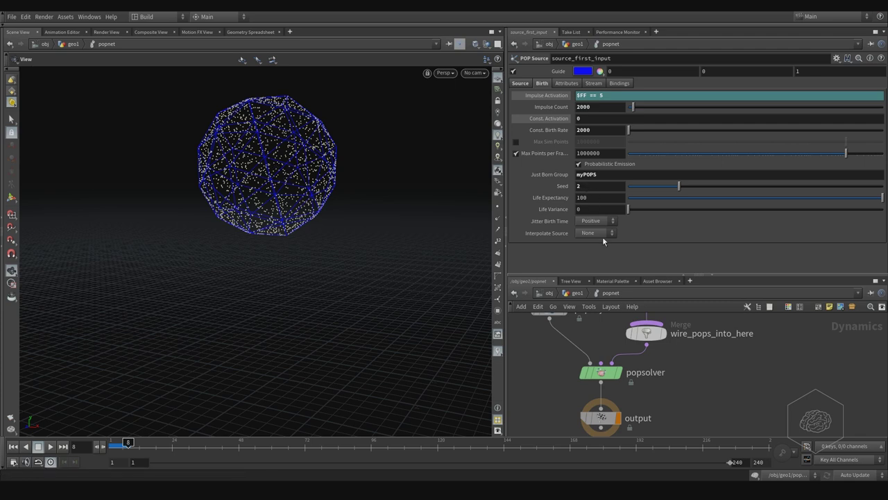
Step: Duplicate the source_first_input POP Source node, wire the copy into wire_pops_into_here, and space the two sources apart
middle_click_drag(602, 343, 556, 361)
scroll(581, 354, "down", 2)
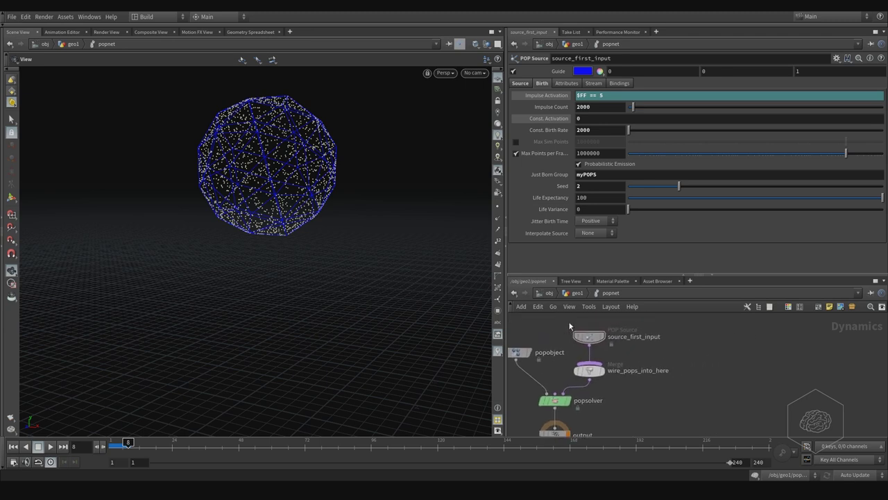
left_click_drag(602, 343, 656, 349)
mouse_move(685, 369)
middle_mouse_down()
mouse_move(692, 339)
mouse_move(694, 371)
middle_mouse_up()
left_click(664, 323)
left_click(608, 368)
left_click_drag(580, 326, 576, 321)
middle_click_drag(620, 348, 602, 369)
left_click_drag(567, 346, 560, 327)
Step: Add a POP Color node beside the merge and move the two source nodes farther above it to make room
key("Tab")
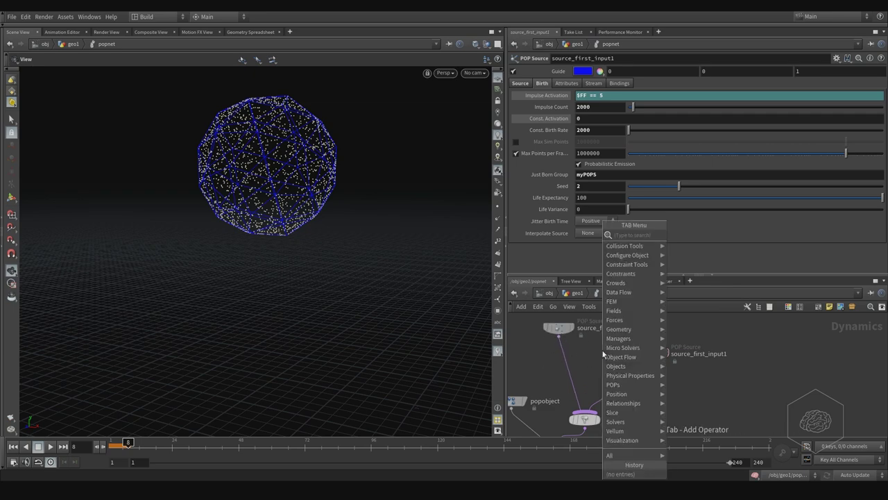
type("pop")
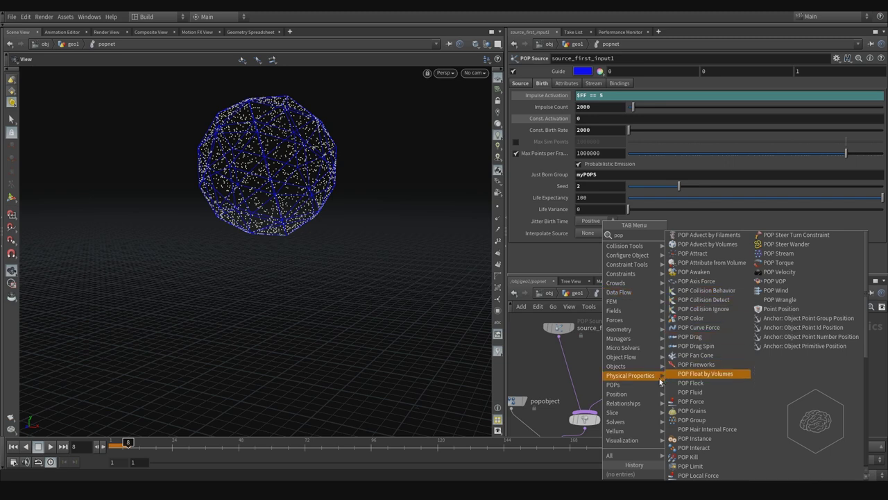
mouse_move(614, 385)
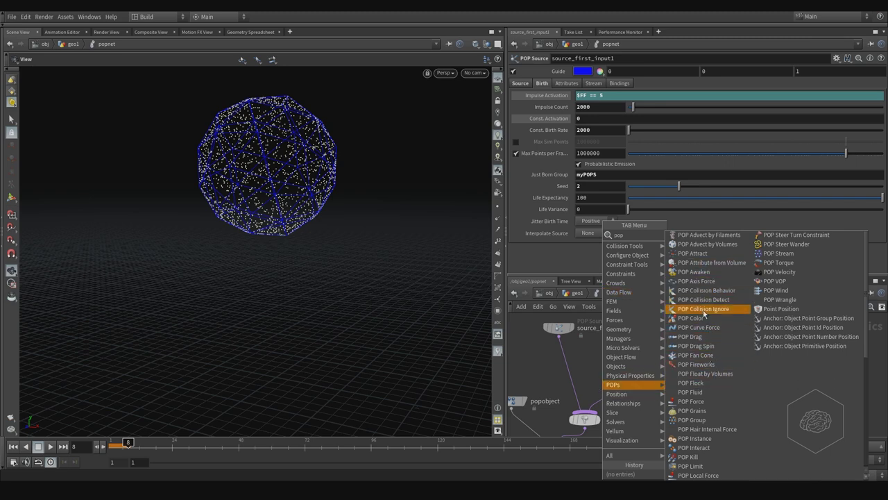
left_click(708, 323)
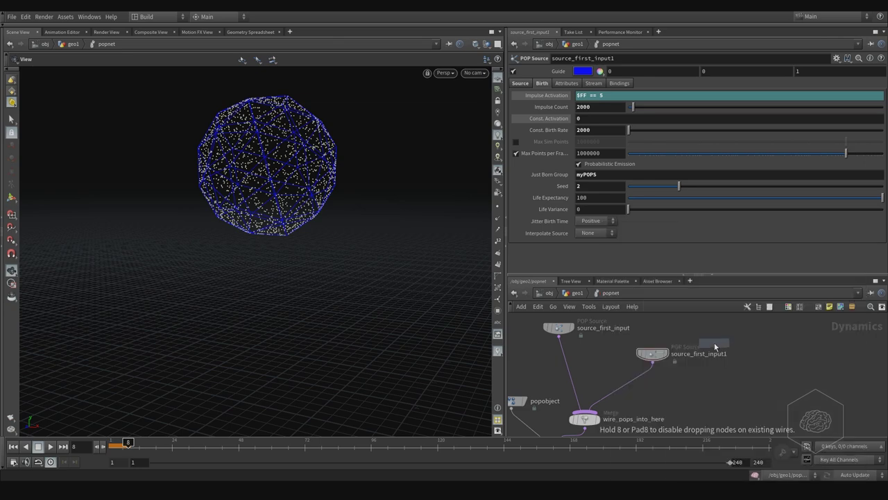
left_click(713, 387)
mouse_move(711, 391)
left_mouse_down()
mouse_move(665, 393)
mouse_move(700, 400)
left_mouse_up()
right_click_drag(651, 338, 619, 339)
middle_click_drag(626, 351, 633, 350)
mouse_move(609, 331)
left_mouse_down()
mouse_move(619, 321)
mouse_move(621, 339)
left_mouse_up()
left_click_drag(659, 407, 680, 345)
middle_click_drag(658, 402, 636, 365)
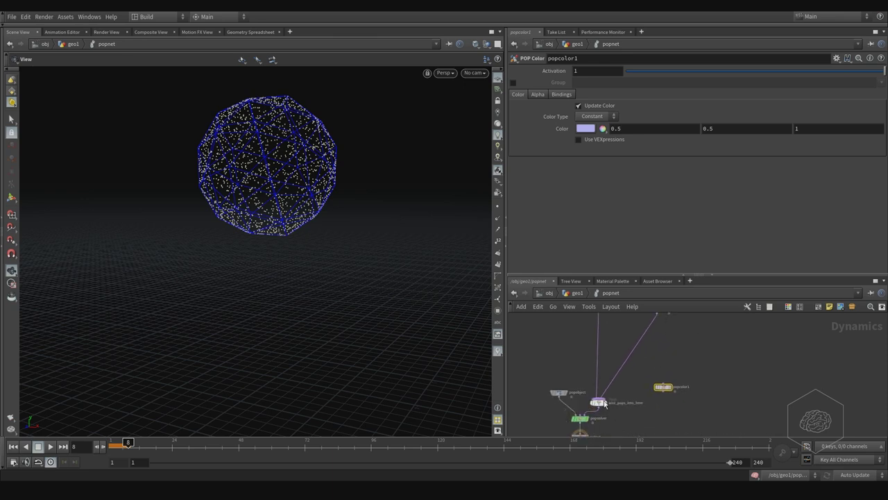
scroll(631, 386, "down", 2)
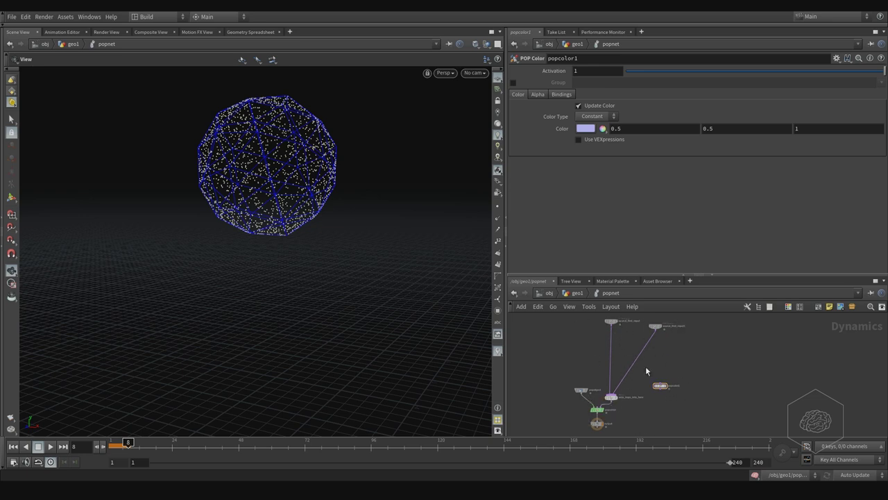
Step: Insert the POP Color node below source_first_input and place a copy of it below source_first_input1
left_click_drag(656, 382, 604, 339)
scroll(629, 337, "up", 3)
middle_click_drag(624, 333, 619, 367)
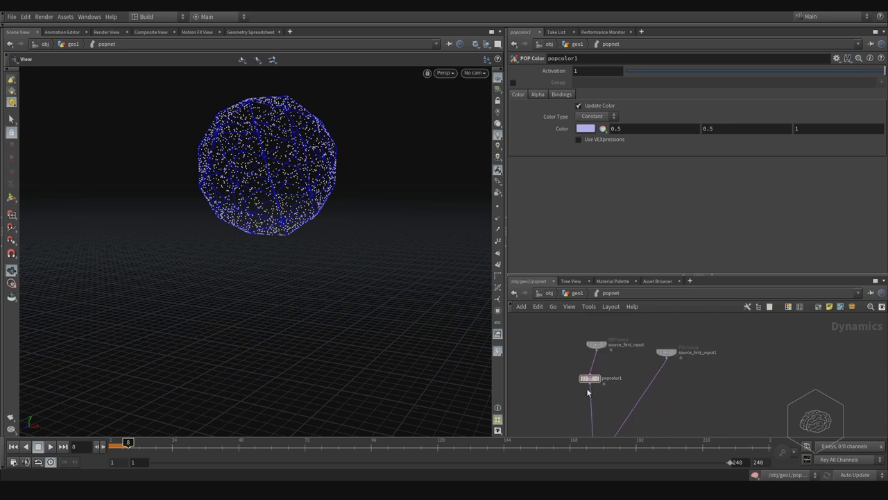
left_click_drag(594, 380, 669, 378)
scroll(660, 375, "up", 5)
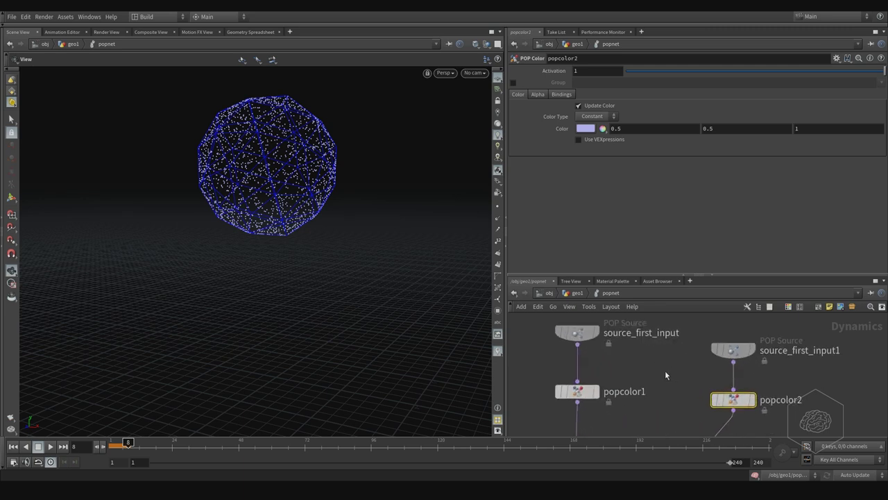
Step: Set the popcolor1 node's color to yellow (0.9, 0.9, 0)
left_click(599, 399)
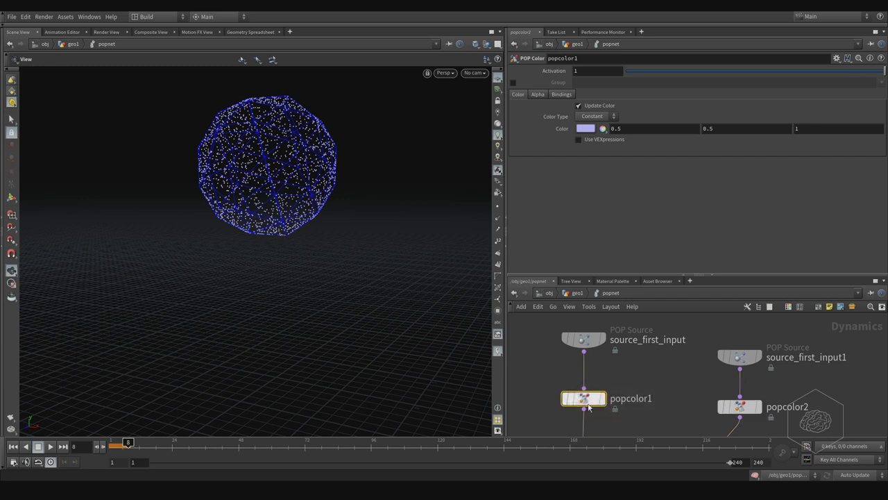
left_click(598, 130)
left_click(580, 70)
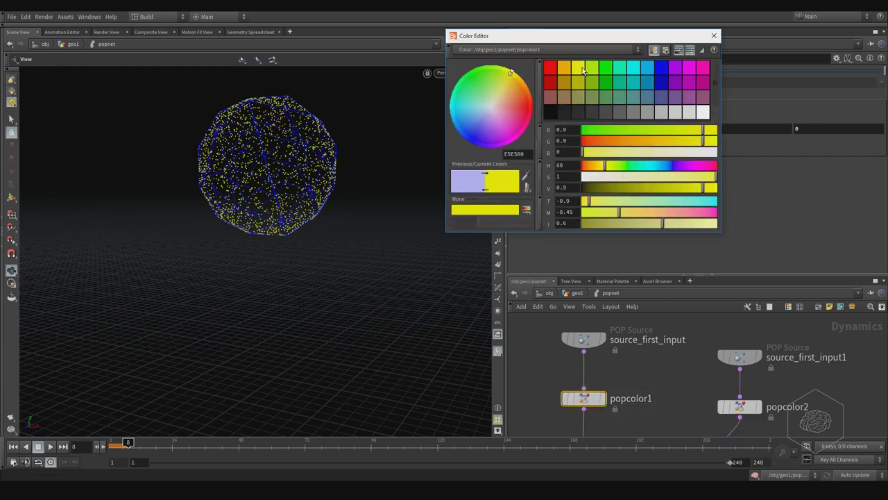
left_click(714, 36)
Step: Set the popcolor2 node's color to magenta
left_click(740, 407)
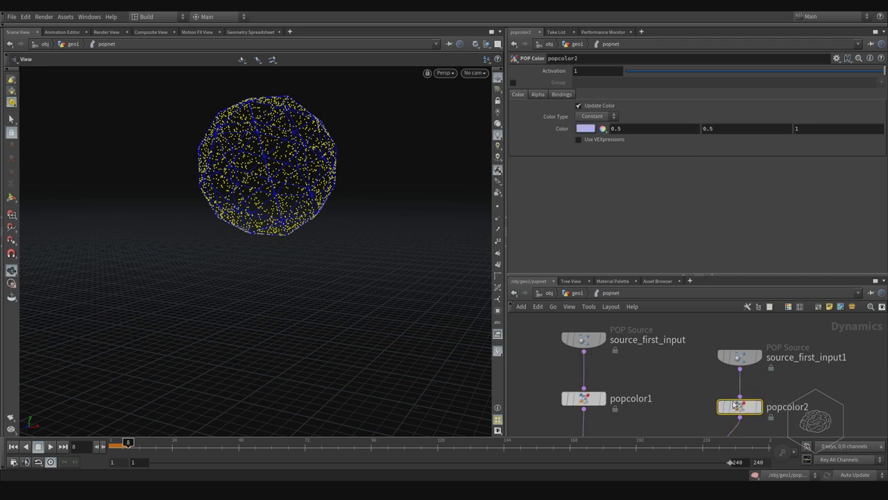
left_click(586, 129)
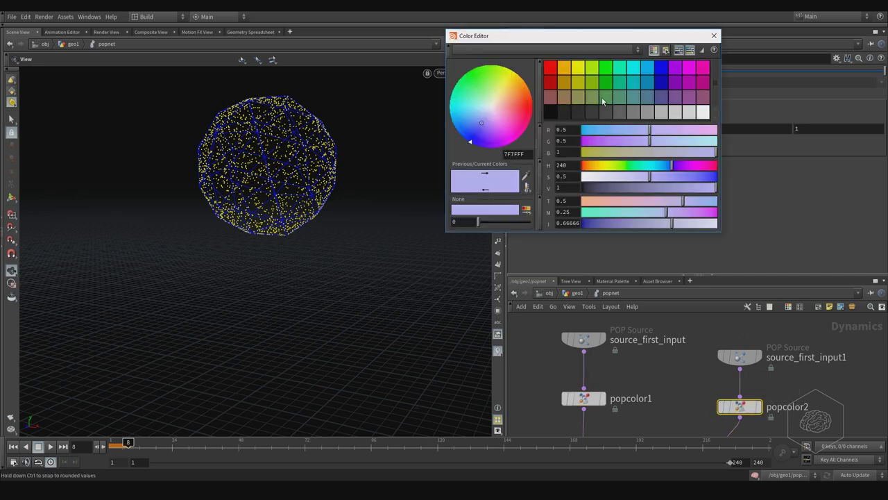
left_click(691, 70)
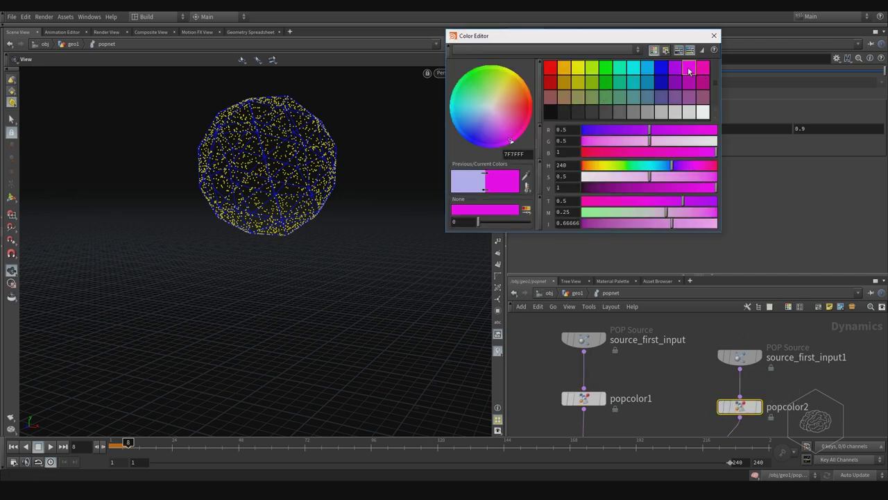
left_click(714, 36)
Step: Clear the Just Born Group name on source_first_input1
middle_click_drag(615, 331, 537, 326)
left_click(653, 362)
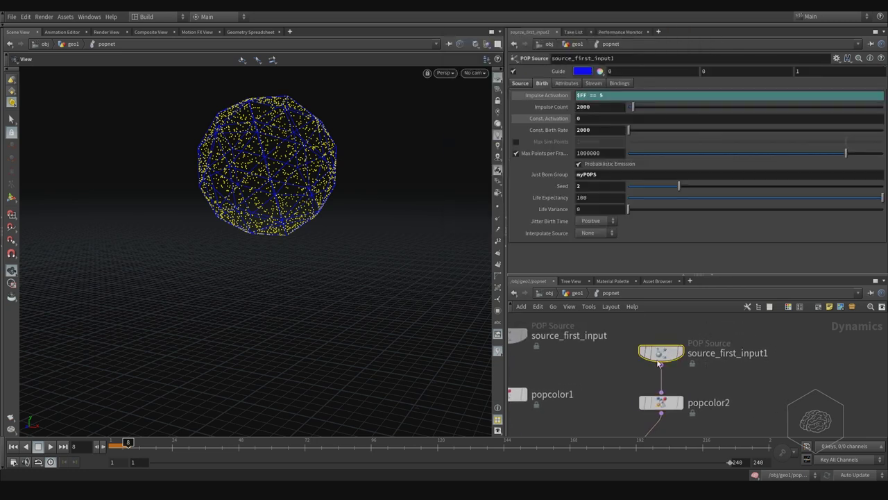
middle_click_drag(598, 362, 636, 366)
double_click(609, 177)
key("BackSpace")
key("Return")
middle_click_drag(605, 347, 640, 350)
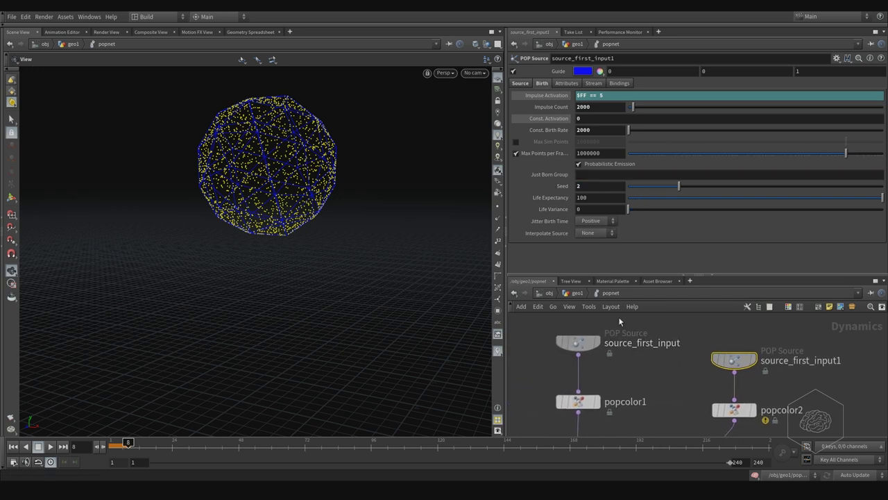
Step: Set the Seed to 3 on source_first_input1 and to 0 on source_first_input
double_click(583, 186)
type("3")
key("Return")
left_click(578, 342)
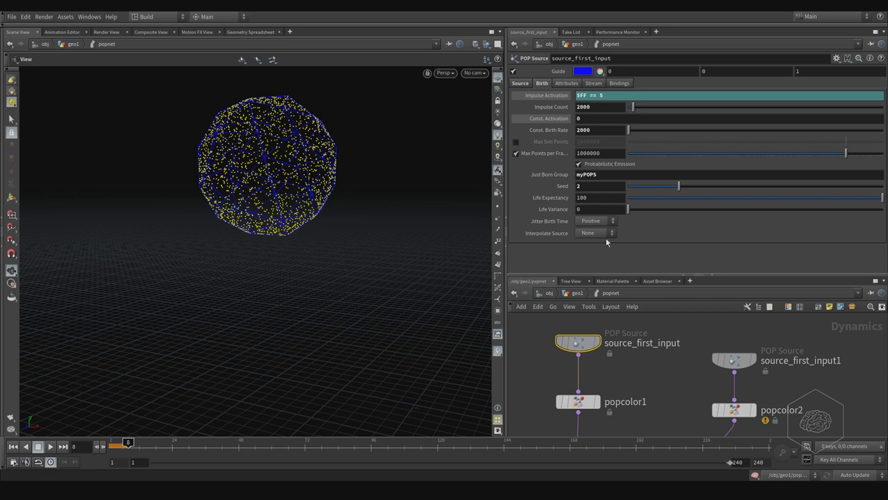
double_click(589, 186)
type("0")
key("Return")
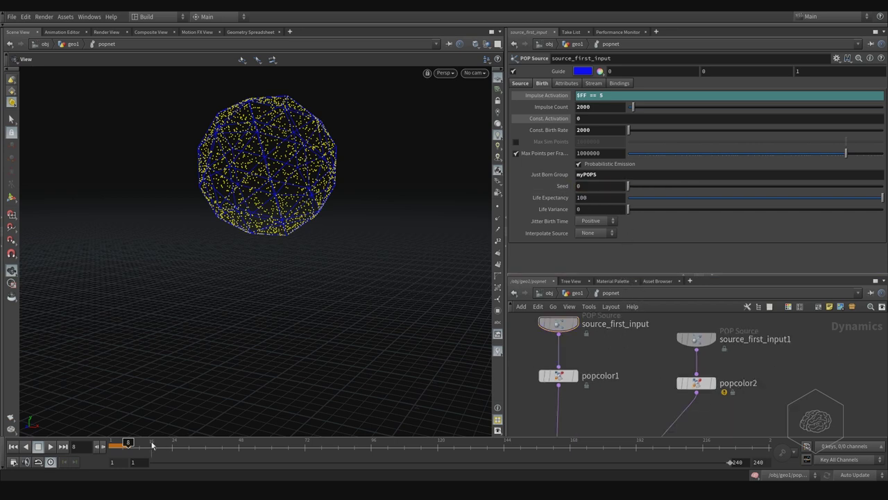
Step: Replay the simulation from frame 1 to frame 21 and examine the distribution of yellow and magenta particles on the sphere up close
left_click_drag(128, 443, 113, 442)
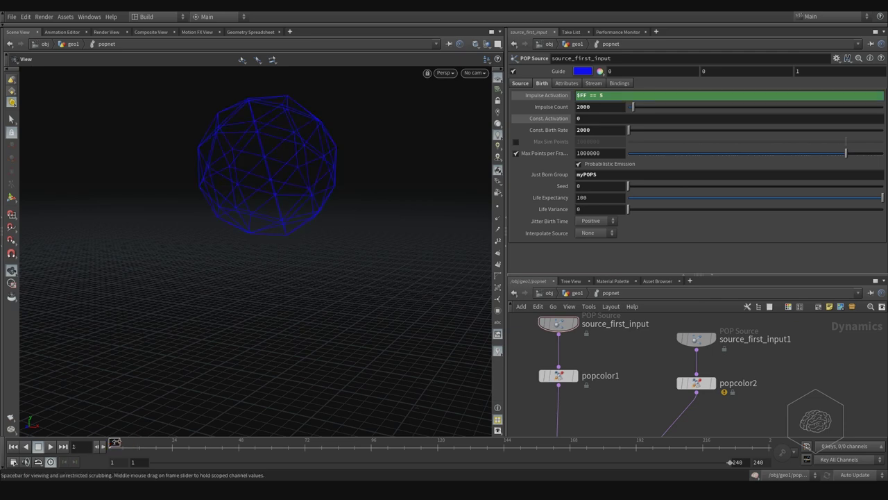
left_click(55, 447)
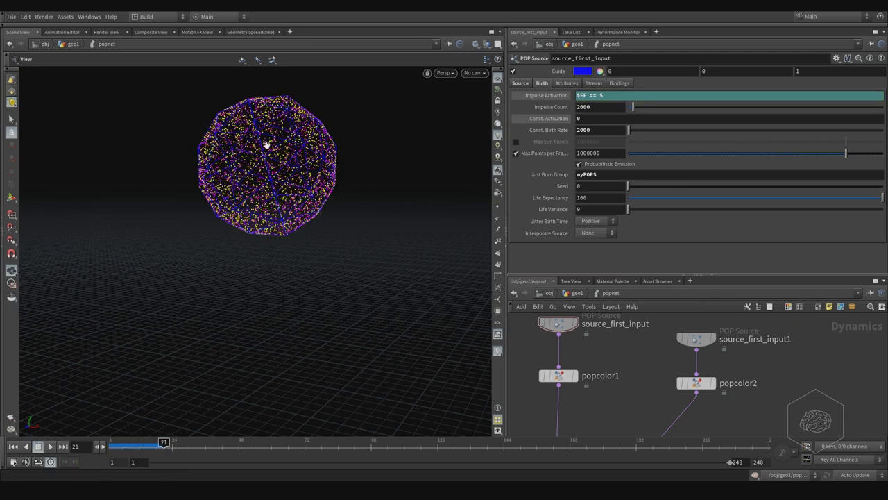
left_click_drag(270, 165, 278, 182)
right_click_drag(292, 167, 373, 164)
right_click_drag(334, 186, 364, 186)
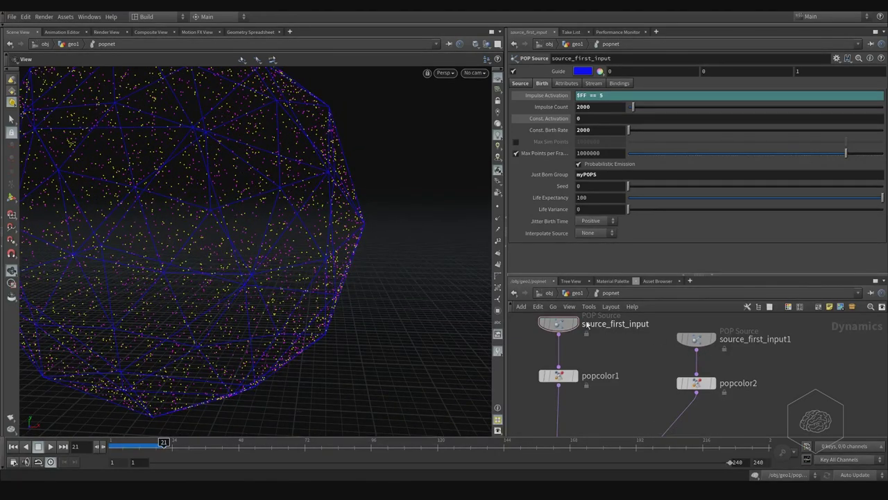
middle_click_drag(683, 337, 687, 356)
left_click_drag(698, 357, 699, 351)
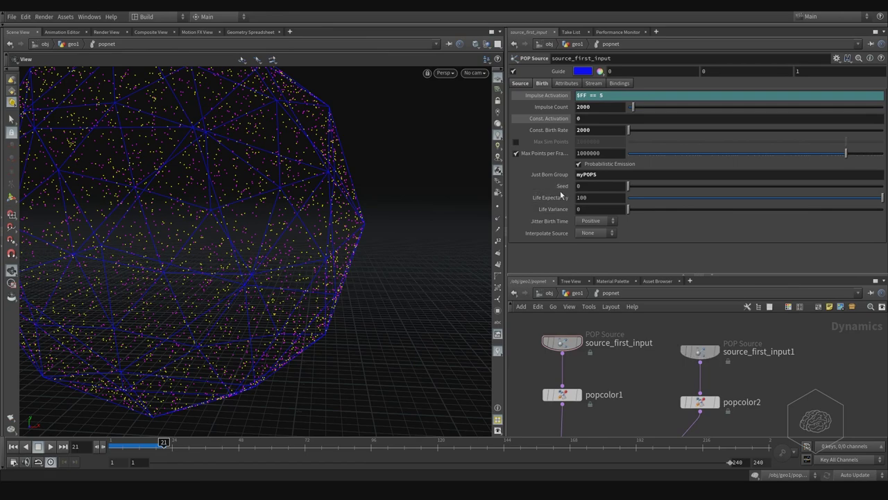
left_click_drag(313, 177, 258, 197)
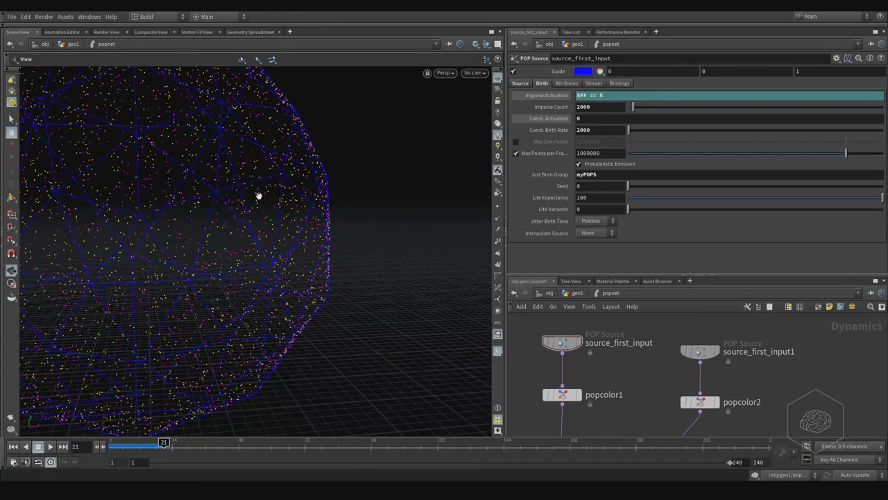
middle_click_drag(266, 195, 304, 206)
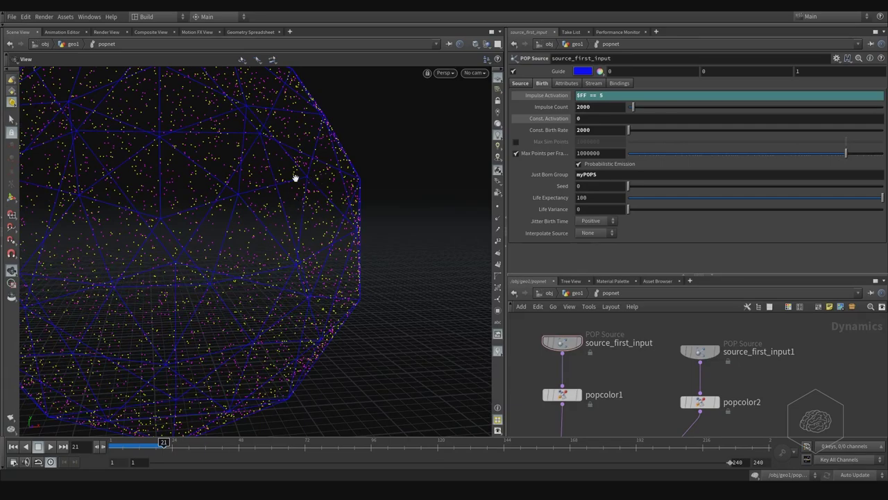
left_click_drag(333, 206, 395, 241)
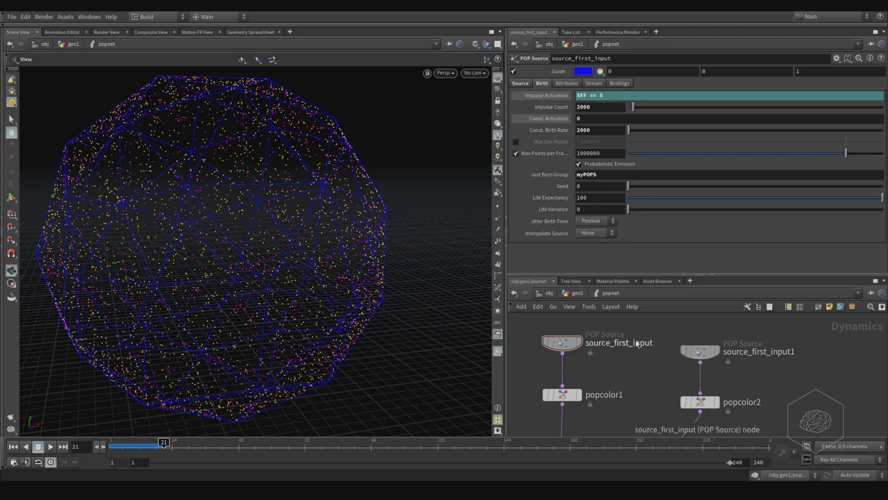
mouse_move(626, 358)
middle_mouse_down()
mouse_move(628, 342)
mouse_move(635, 344)
middle_mouse_up()
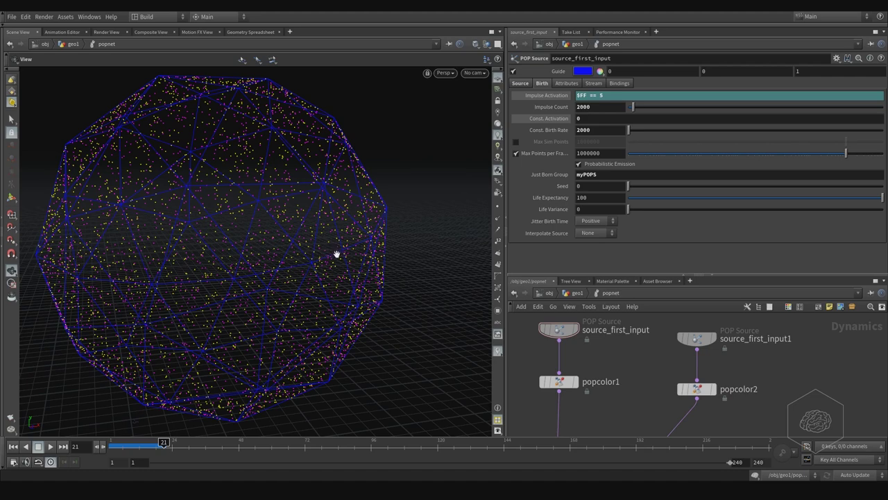
left_click_drag(343, 284, 374, 299)
Step: Change source_first_input's Impulse Activation to $FF == 7 and replay the simulation from the start up to frame 20
left_click(673, 95)
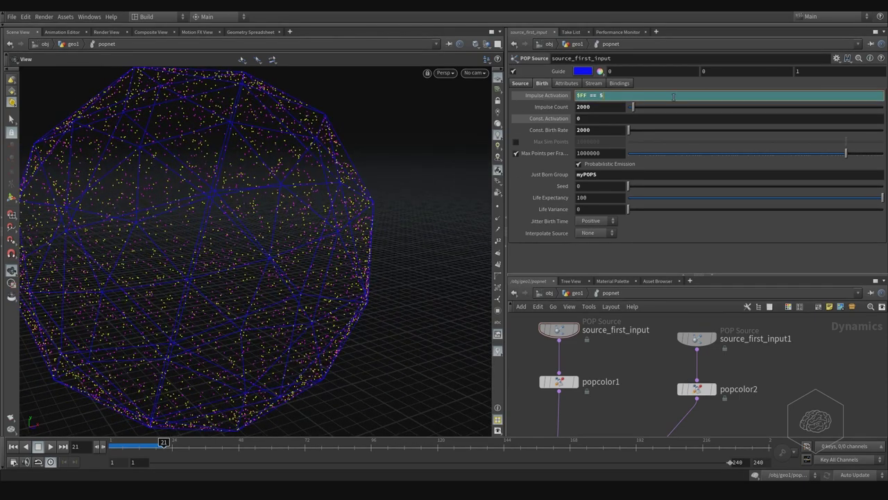
key("Return")
left_click_drag(152, 446, 104, 448)
left_click(50, 446)
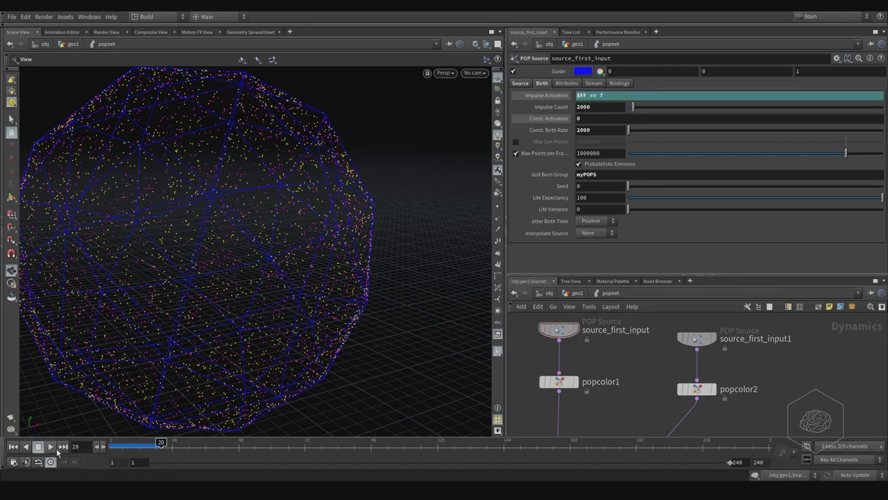
Step: Scrub from frame 1 to frame 11 to compare when each source emits, and inspect popcolor1, source_first_input and the resulting particles
left_click(110, 444)
mouse_move(110, 445)
left_mouse_down()
mouse_move(128, 445)
mouse_move(119, 445)
left_mouse_up()
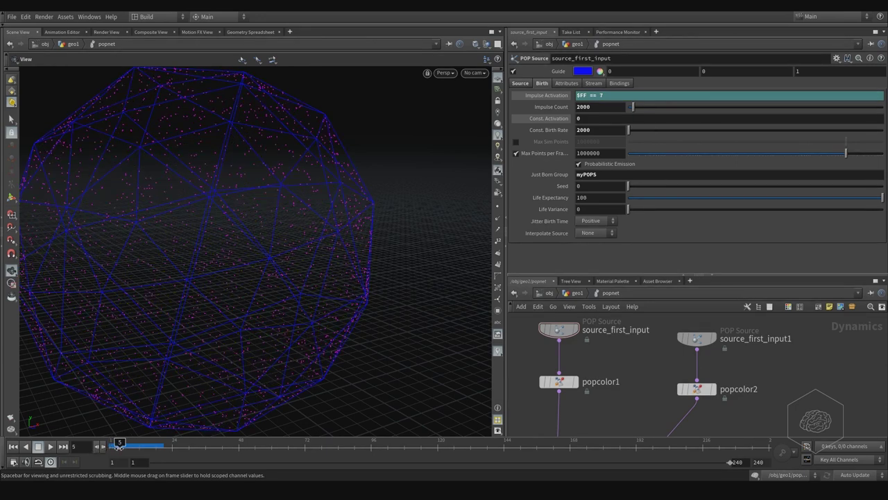
left_click_drag(120, 445, 137, 445)
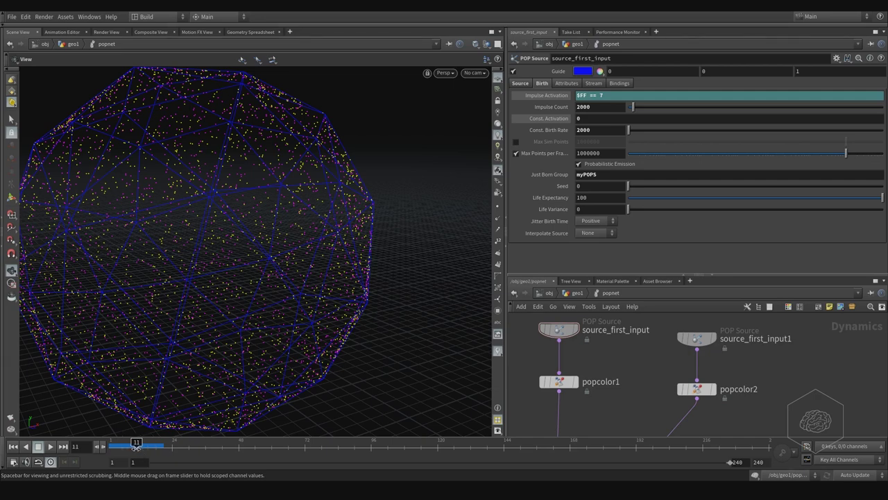
left_click(548, 384)
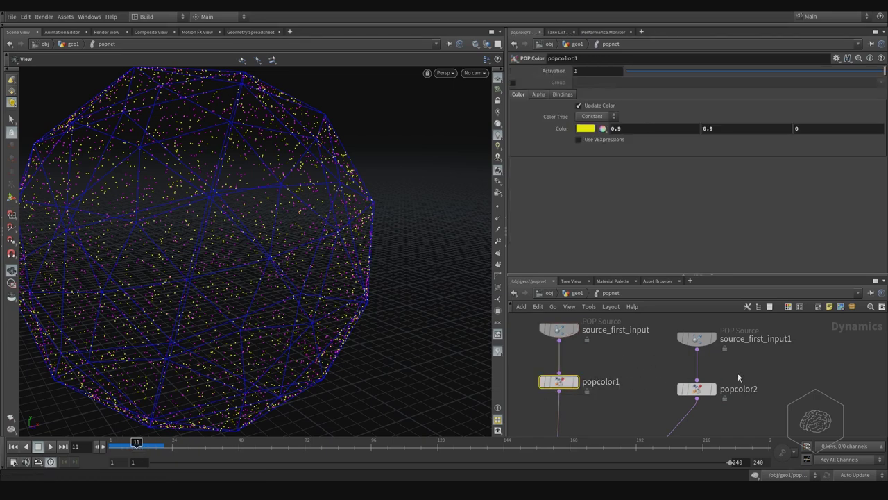
left_click(560, 329)
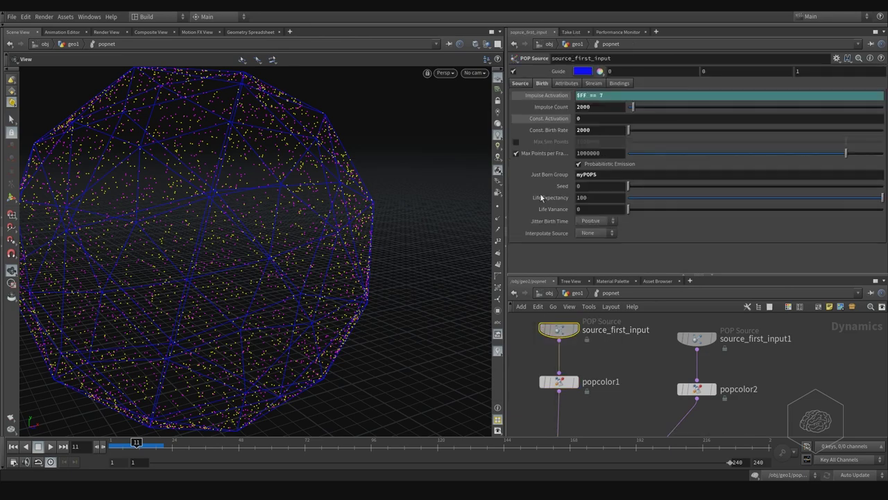
left_click_drag(301, 263, 356, 256)
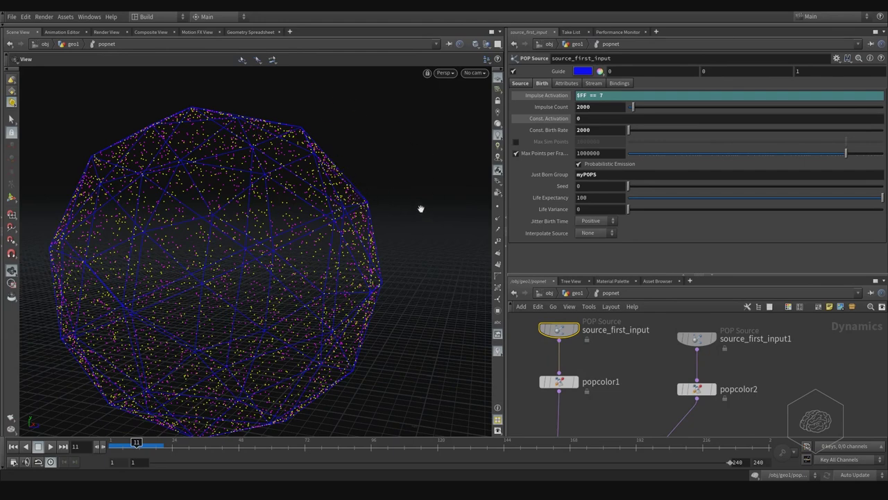
left_click_drag(415, 210, 291, 262)
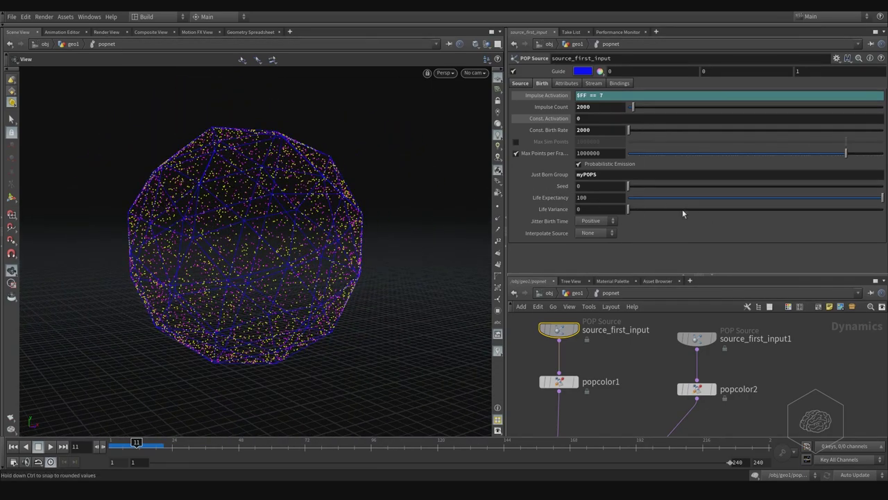